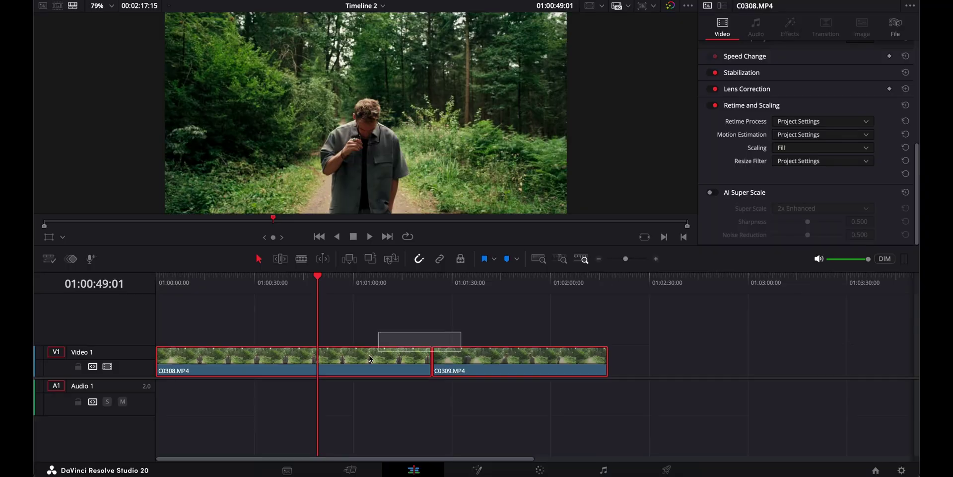
Slide the two clips back to the start of Timeline 2 and clear the selection.
{"action": "left_click_drag", "start_coordinate": [353, 366], "coordinate": [303, 366]}
{"action": "left_click", "coordinate": [312, 324]}
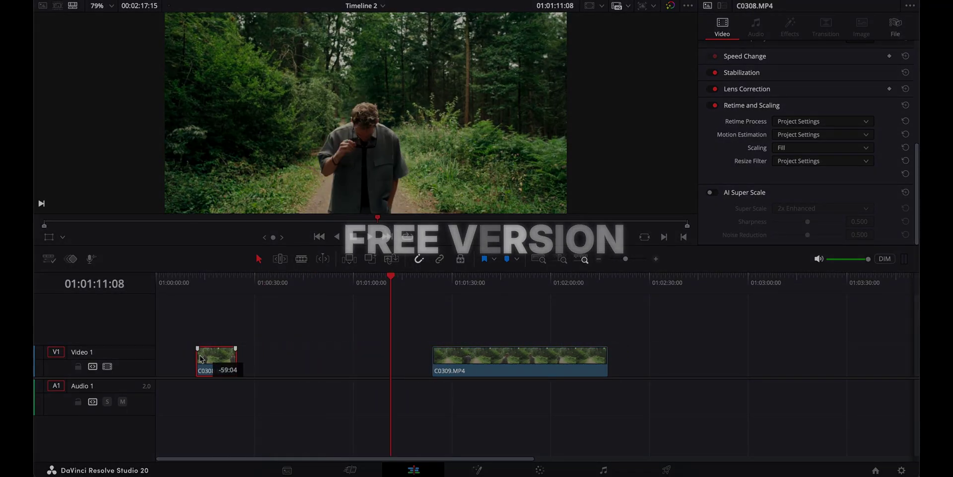
Trim the head of C0308, then blade C0309 into pieces at the playhead.
{"action": "left_click_drag", "start_coordinate": [201, 359], "coordinate": [200, 359]}
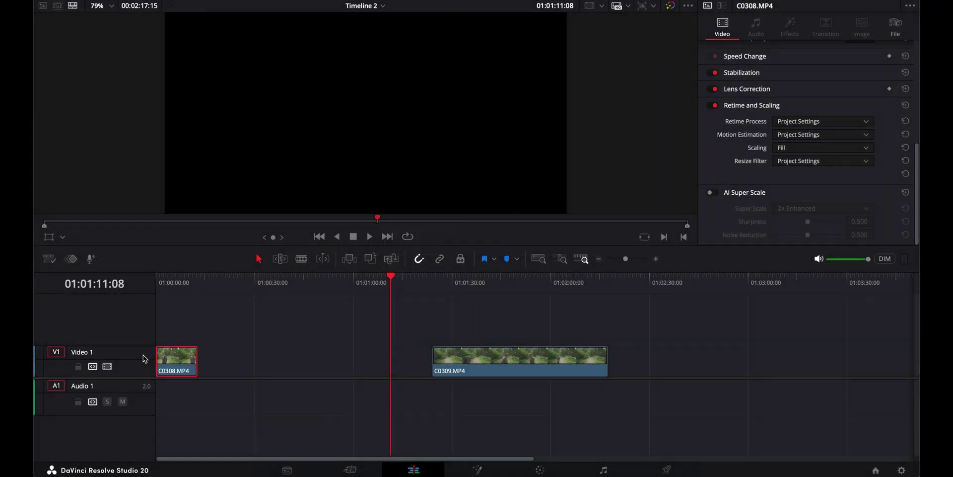
{"action": "key", "text": "space"}
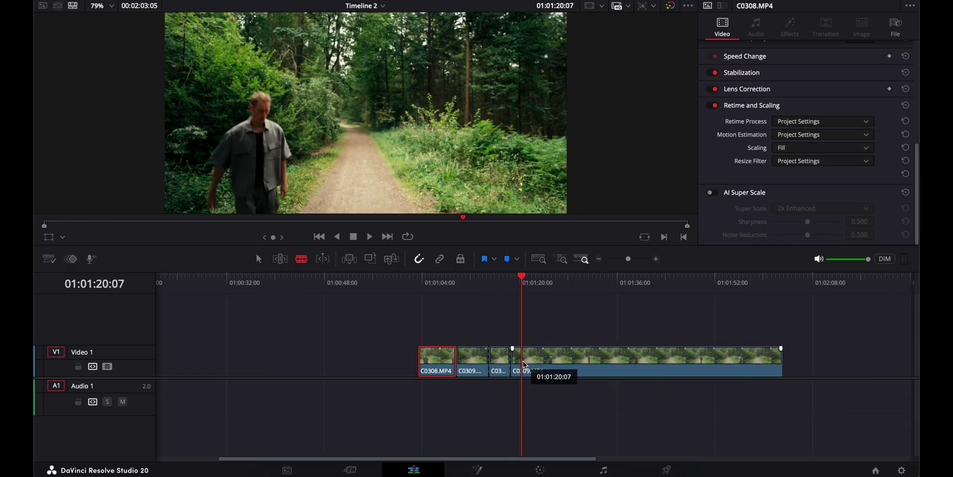
{"action": "key", "text": "ctrl+b"}
{"action": "key", "text": "ctrl+b"}
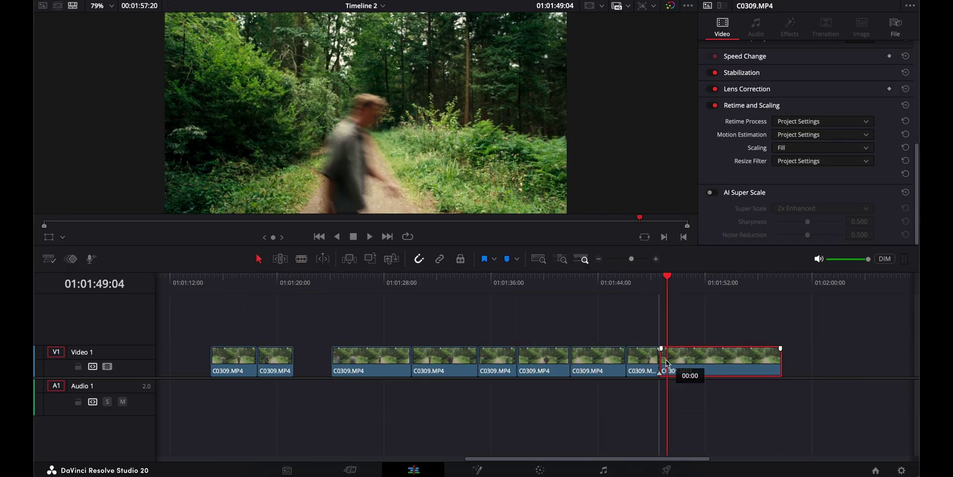
Copy the nine chopped clips onto Video 2, disable Video 1, and go to the Color page.
{"action": "left_click_drag", "start_coordinate": [787, 329], "coordinate": [546, 331]}
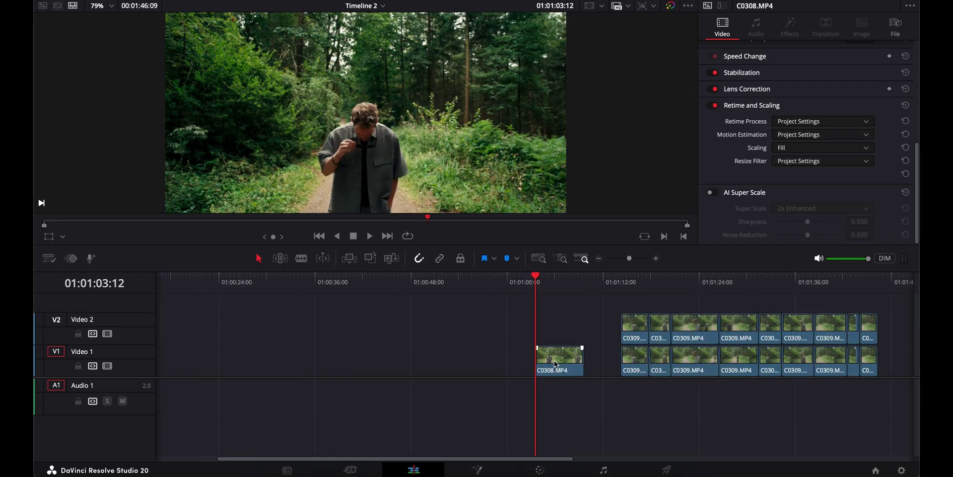
{"action": "left_click_drag", "start_coordinate": [555, 364], "coordinate": [562, 323]}
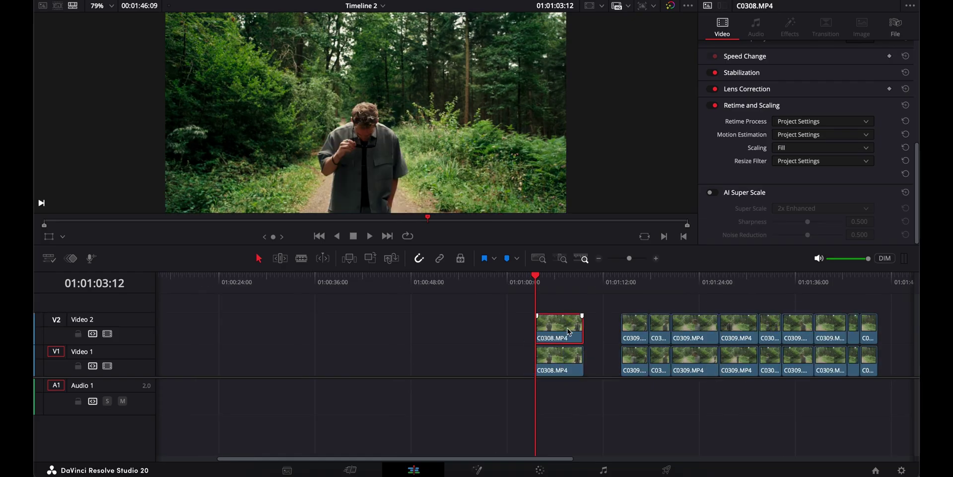
{"action": "scroll", "coordinate": [569, 332], "scroll_direction": "right", "scroll_amount": 2}
{"action": "left_click", "coordinate": [107, 366]}
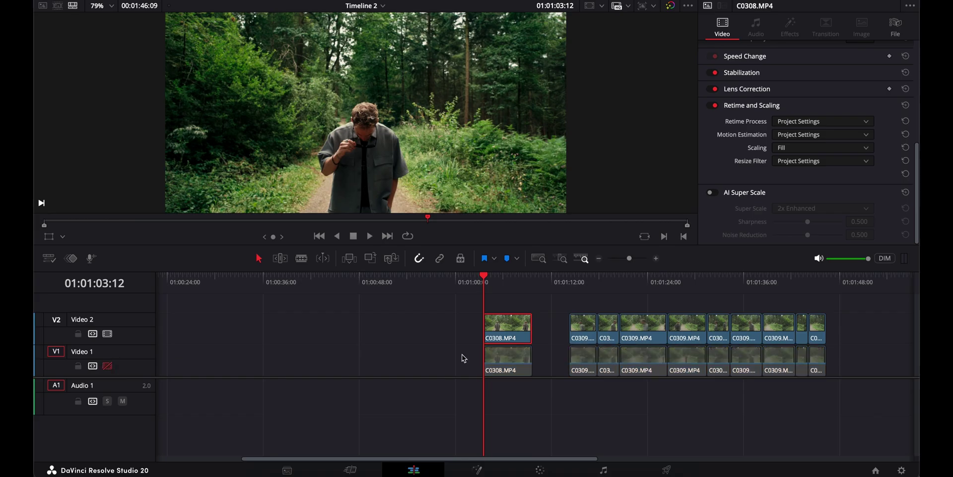
{"action": "left_click", "coordinate": [541, 470]}
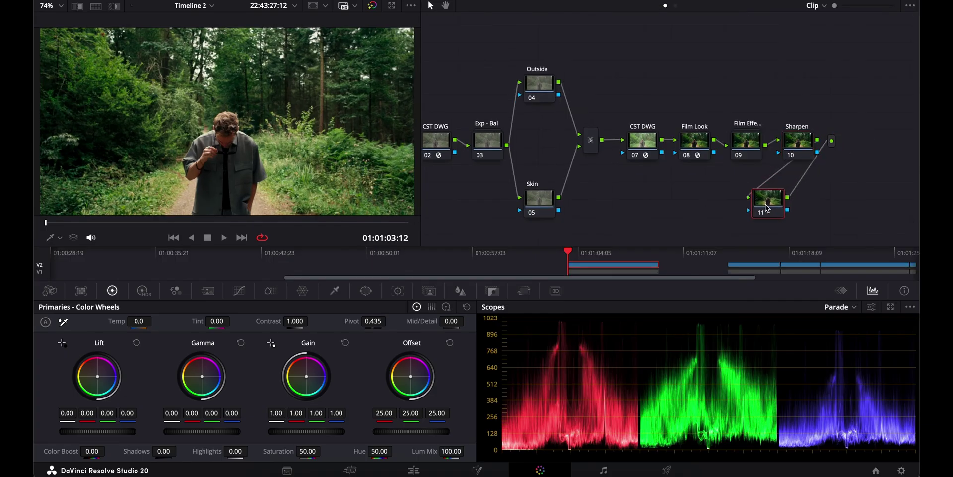
Add a circular window on node 11, route it to a new alpha output, and return to Edit.
{"action": "left_click", "coordinate": [366, 291]}
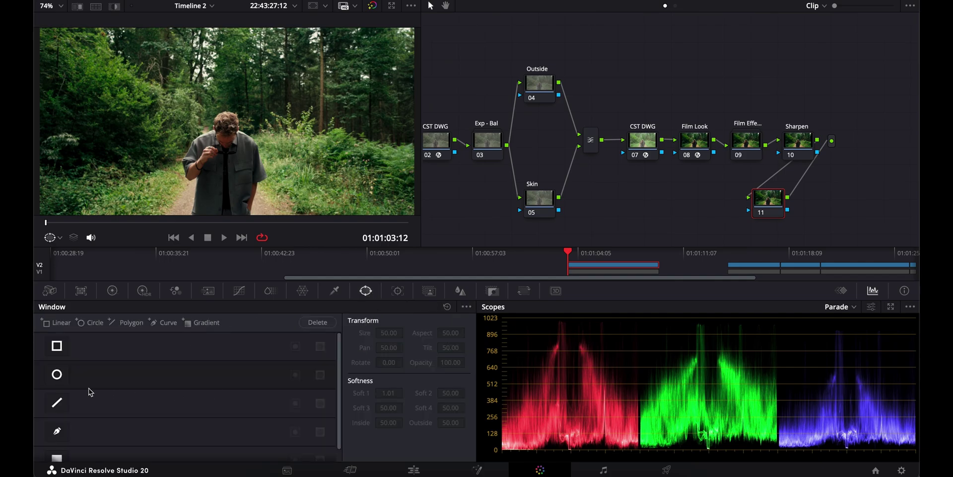
{"action": "left_click", "coordinate": [57, 374]}
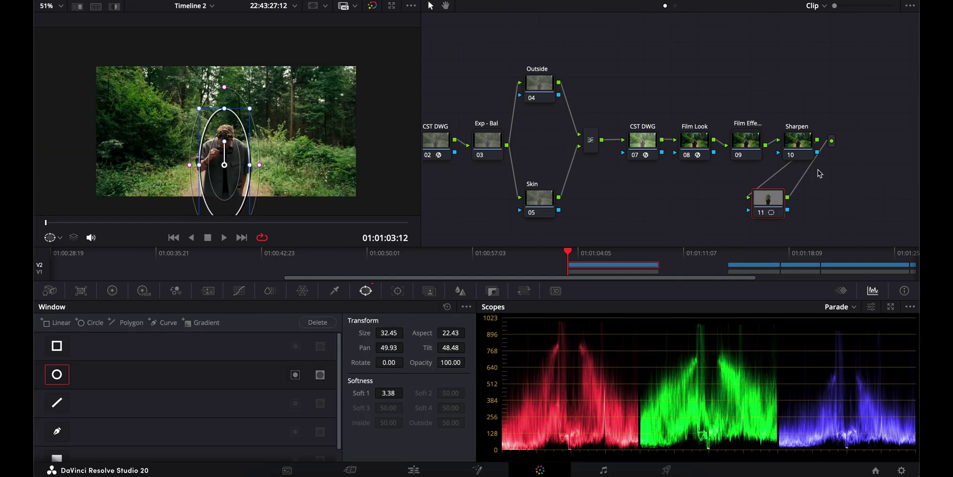
{"action": "right_click", "coordinate": [818, 168]}
{"action": "left_click", "coordinate": [870, 224]}
{"action": "left_click_drag", "start_coordinate": [834, 169], "coordinate": [834, 166]}
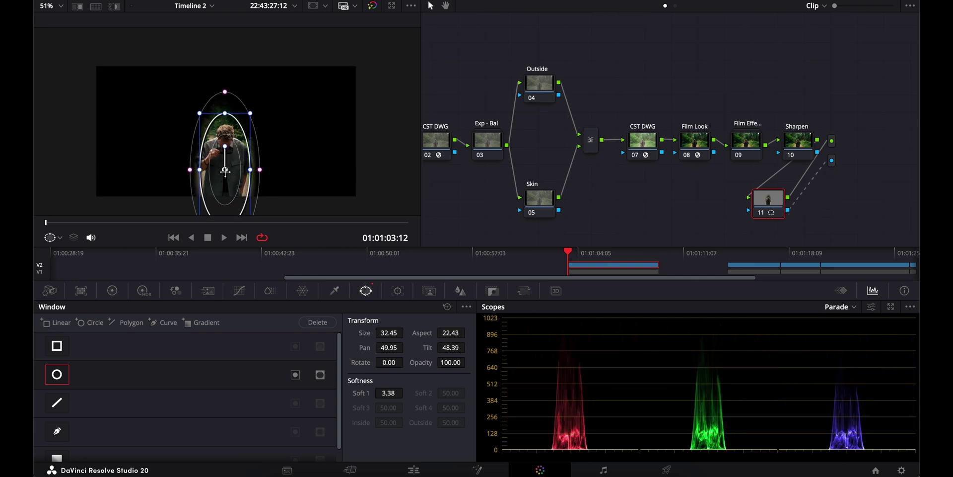
{"action": "key", "text": "shift+4"}
Combine the Video 2 clips into Compound Clip 8 and change its clip speed.
{"action": "left_click_drag", "start_coordinate": [666, 331], "coordinate": [530, 315]}
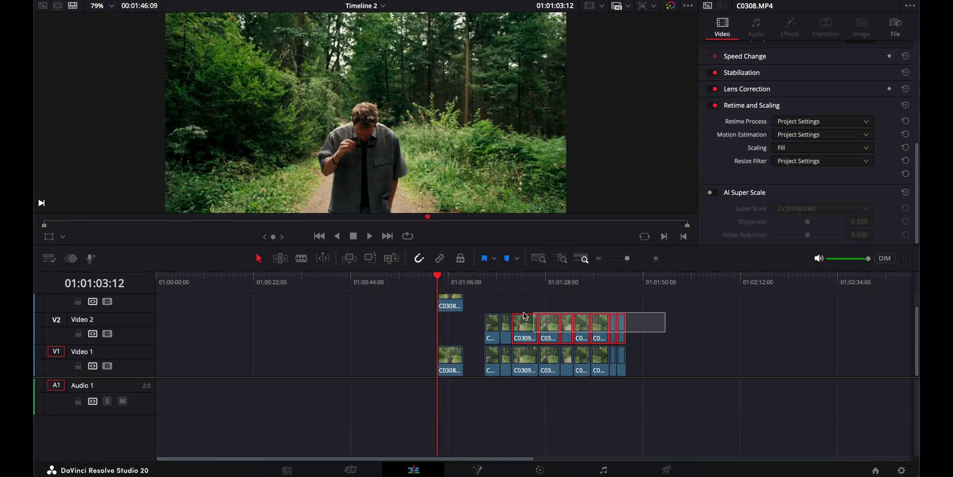
{"action": "right_click", "coordinate": [525, 328]}
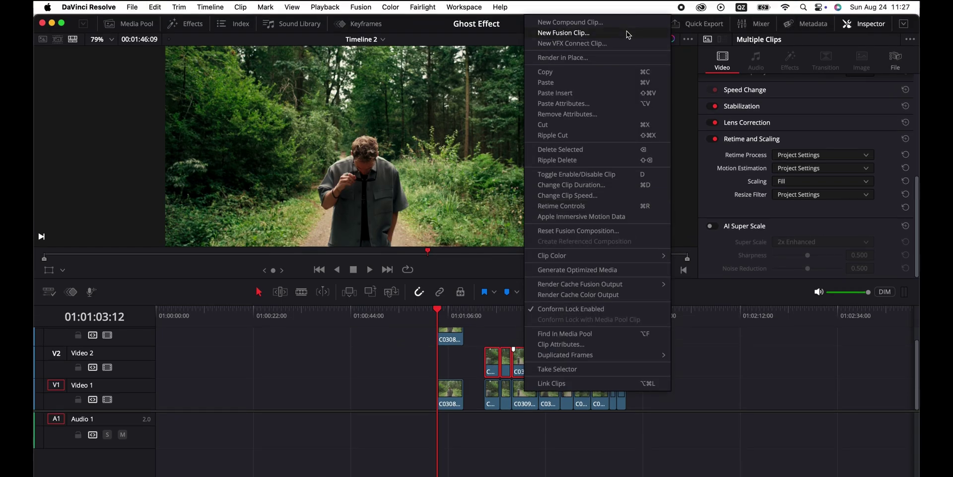
{"action": "left_click", "coordinate": [629, 24]}
{"action": "right_click", "coordinate": [549, 361]}
{"action": "left_click", "coordinate": [618, 217]}
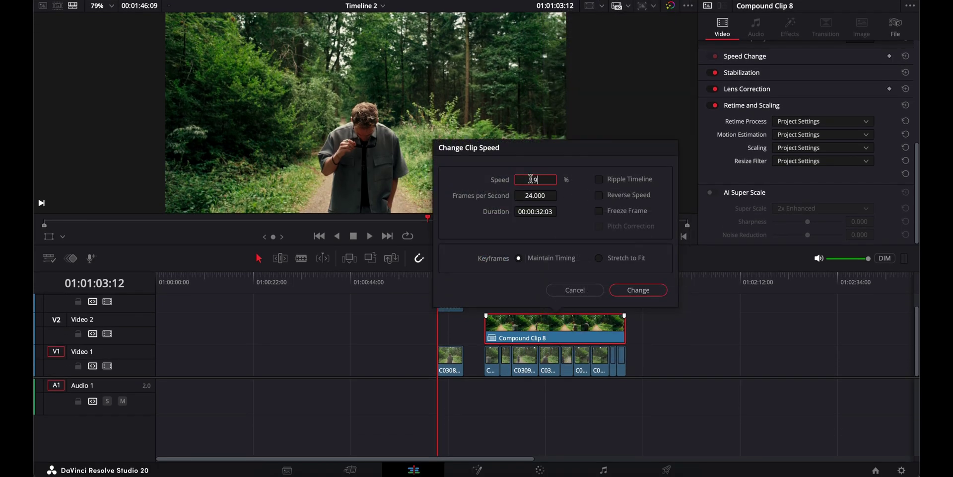
{"action": "key", "text": "Return"}
Shift Compound Clip 8 left over C0308 and preview the ghost effect.
{"action": "key", "text": "ctrl+equal"}
{"action": "left_click_drag", "start_coordinate": [611, 328], "coordinate": [597, 328]}
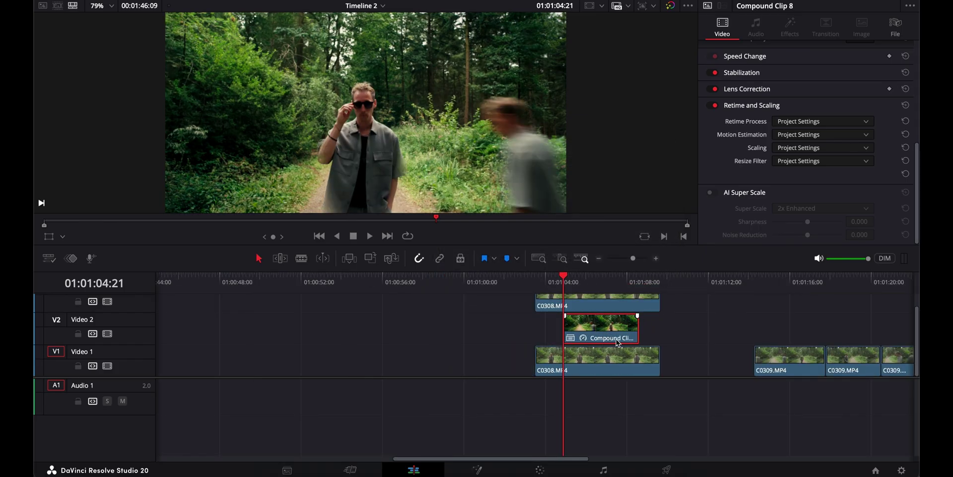
{"action": "key", "text": "space"}
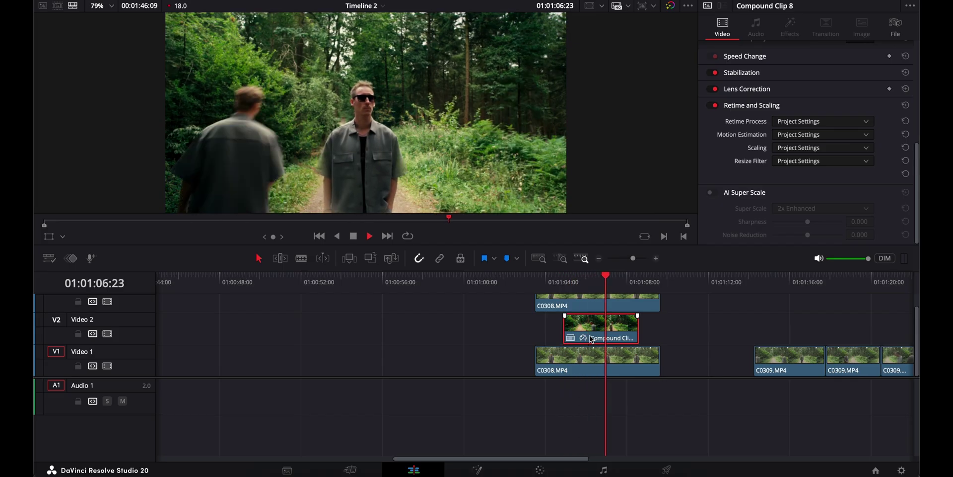
{"action": "key", "text": "space"}
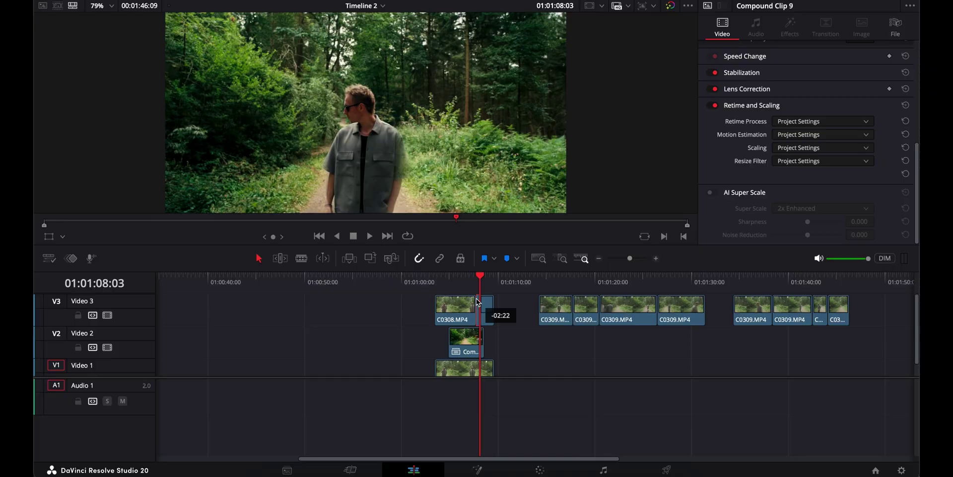
Nudge a clip earlier on the stacked timeline and switch to the Color page.
{"action": "left_click_drag", "start_coordinate": [467, 295], "coordinate": [467, 292]}
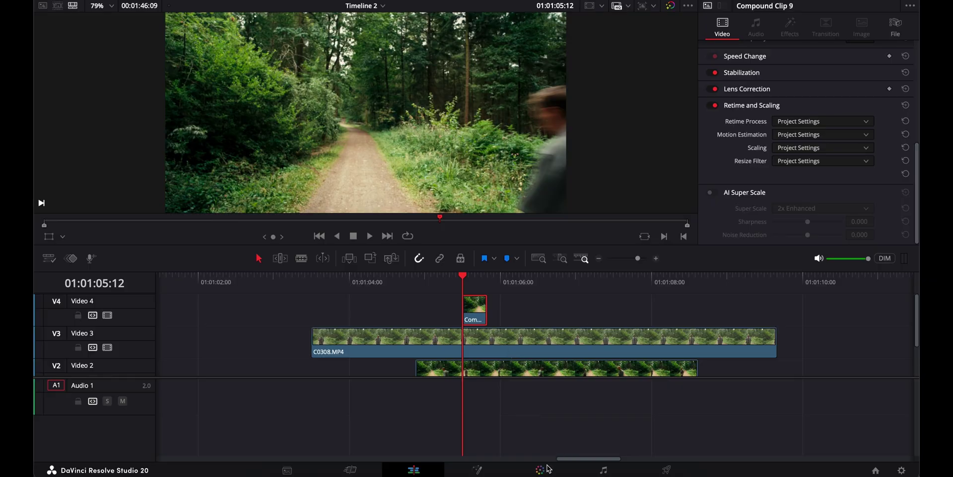
{"action": "left_click", "coordinate": [541, 469]}
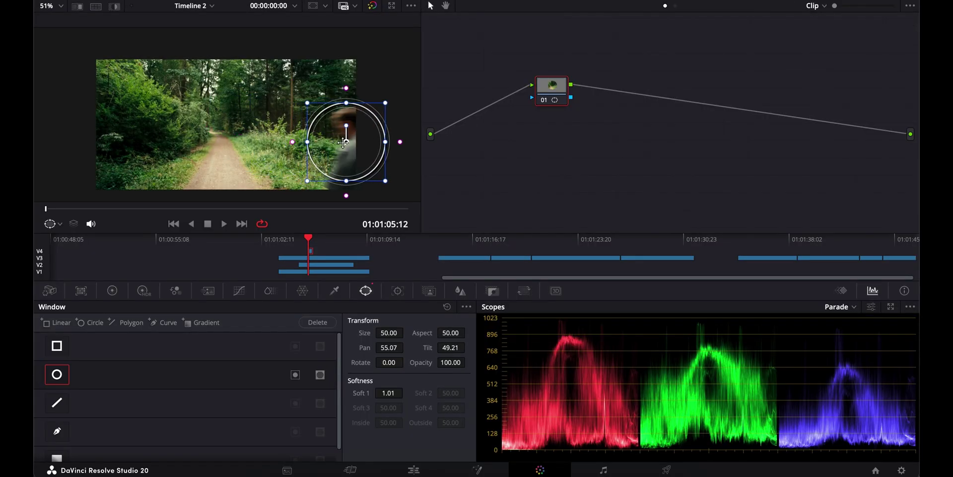
Stretch the circle window into a tall ellipse and keep it on the walking man.
{"action": "left_click_drag", "start_coordinate": [344, 186], "coordinate": [326, 301]}
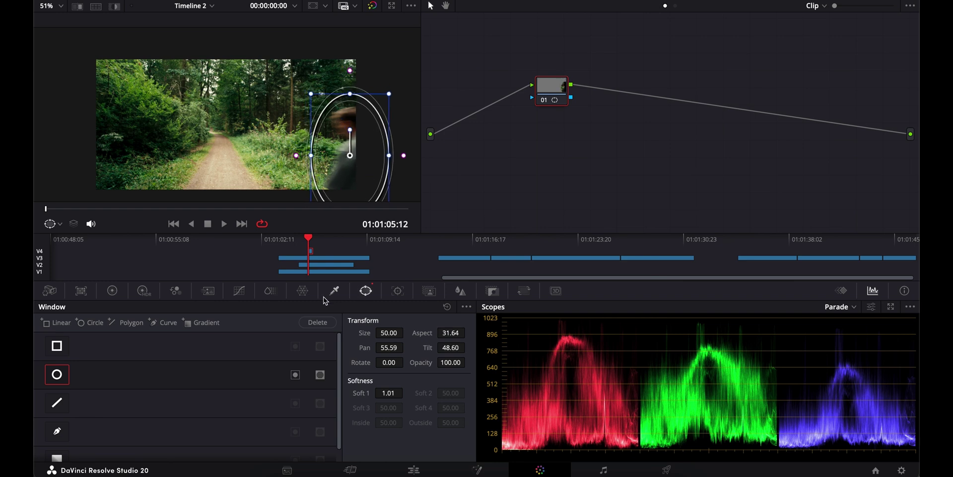
{"action": "left_click", "coordinate": [398, 291]}
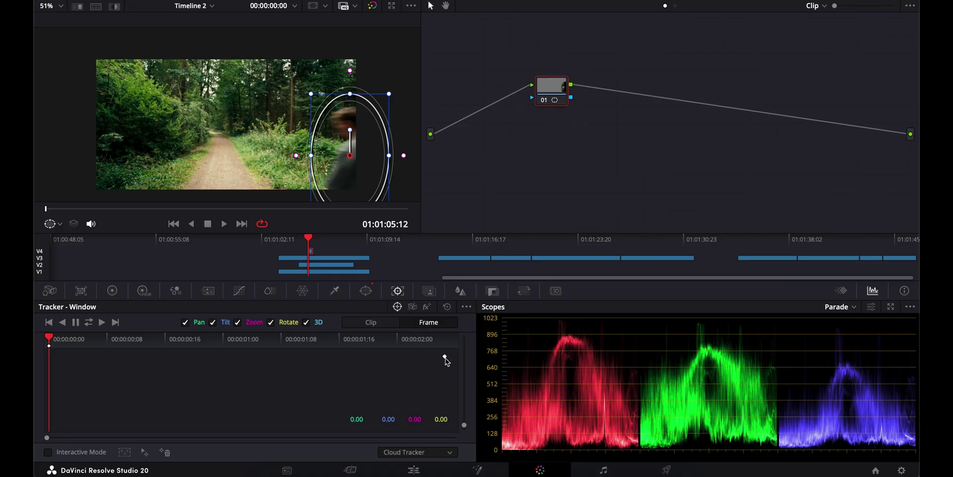
{"action": "left_click_drag", "start_coordinate": [51, 350], "coordinate": [117, 341]}
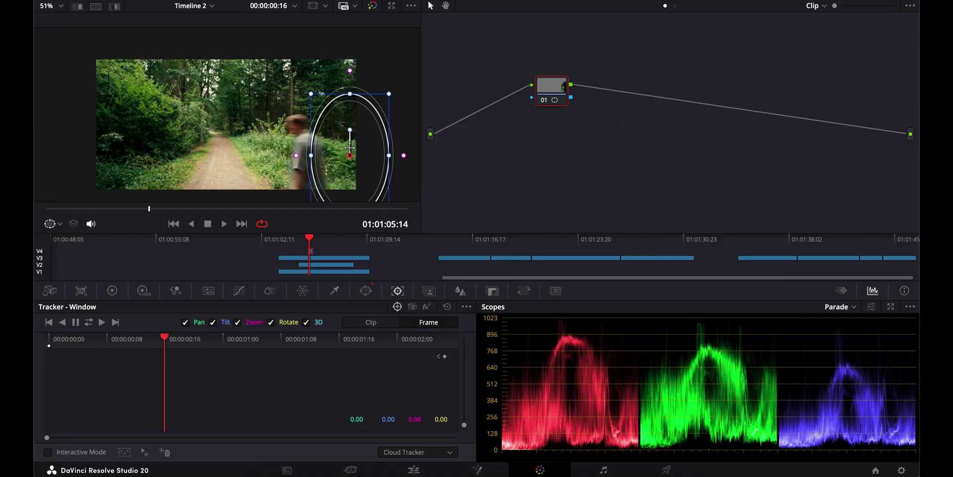
{"action": "left_click_drag", "start_coordinate": [350, 157], "coordinate": [322, 155]}
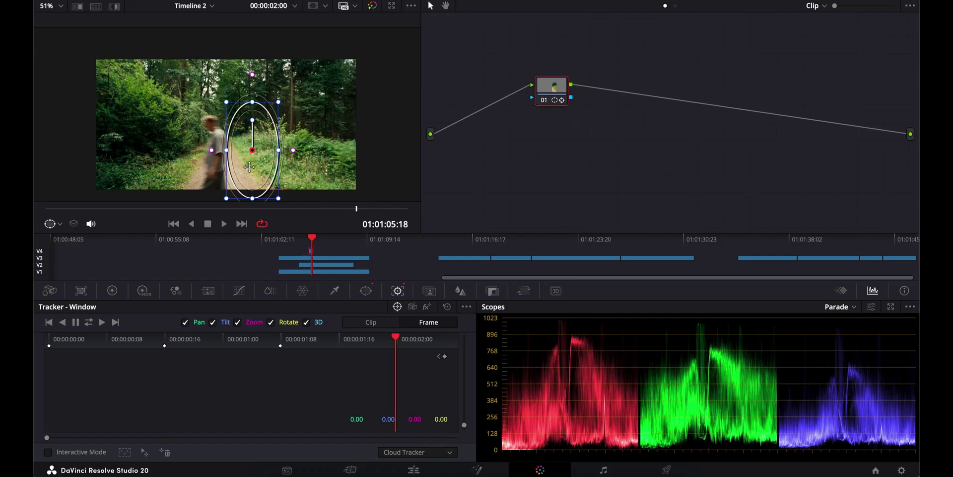
{"action": "left_click_drag", "start_coordinate": [252, 153], "coordinate": [213, 153]}
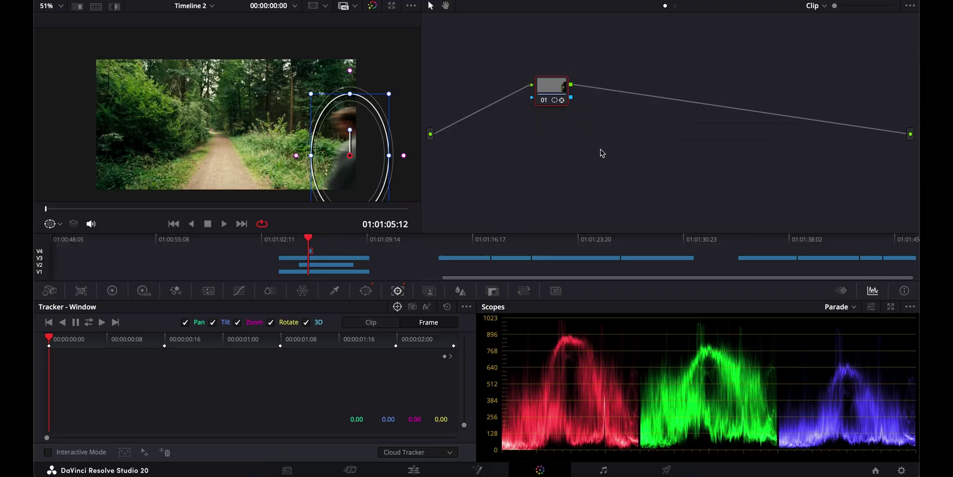
Add an alpha output to the node graph and return to the Edit page.
{"action": "right_click", "coordinate": [600, 153]}
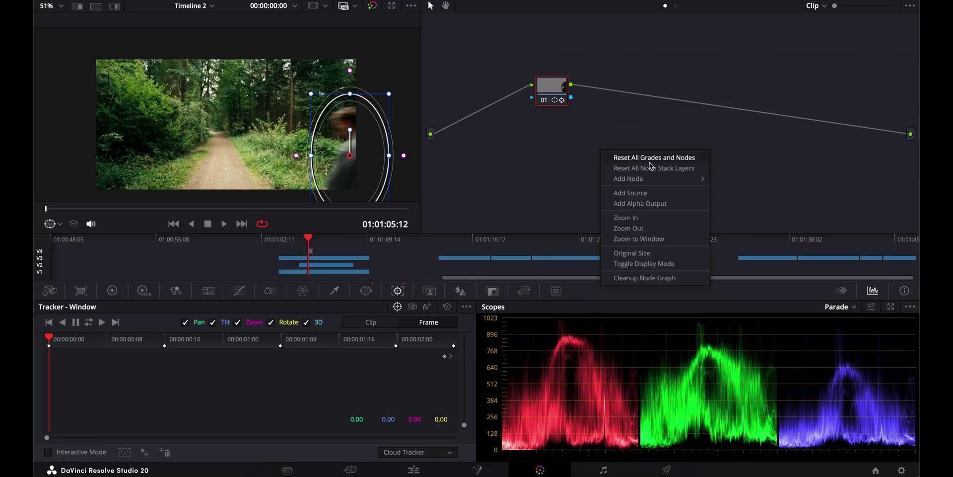
{"action": "left_click", "coordinate": [646, 204]}
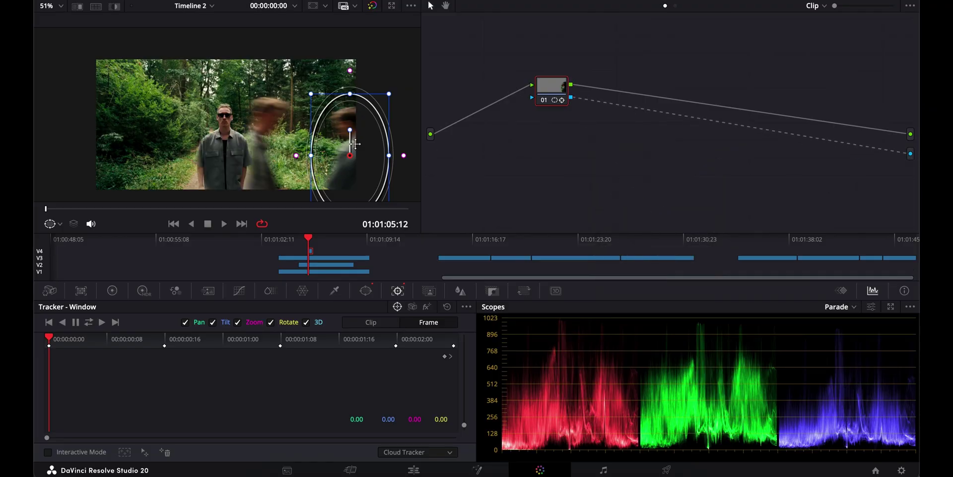
{"action": "left_click", "coordinate": [415, 470]}
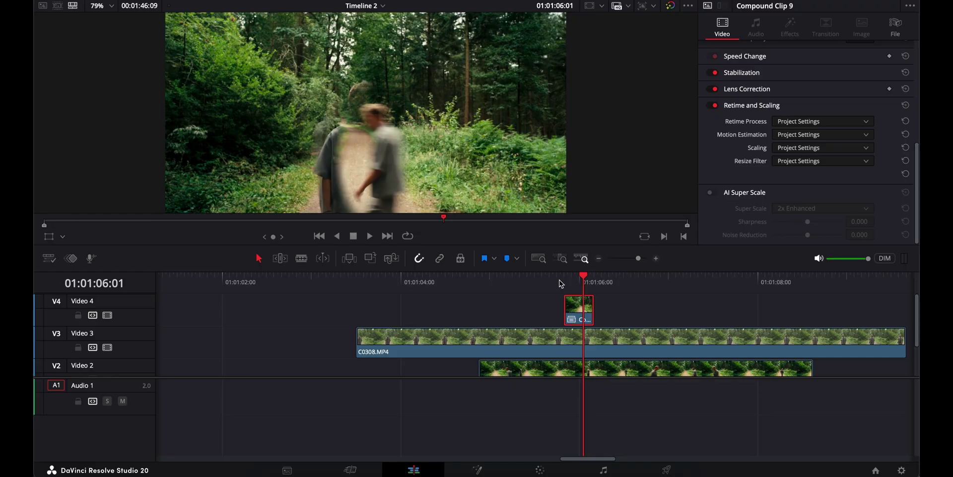
Step through frames and rearrange the clips on Video 1.
{"action": "key", "text": "Right"}
{"action": "key", "text": "Left"}
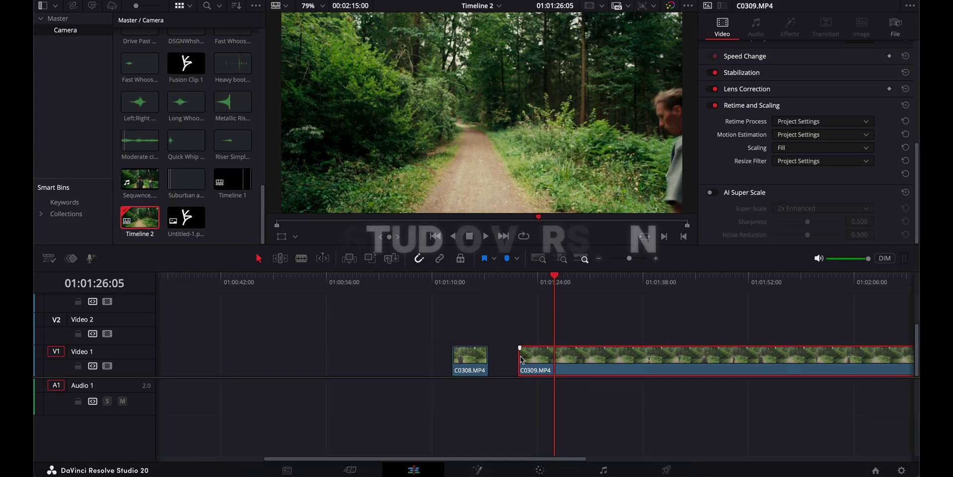
{"action": "left_click_drag", "start_coordinate": [519, 345], "coordinate": [753, 364]}
Copy the clips after the playhead onto Video 2, then add a node under Sharpen for C0308.MP4.
{"action": "key", "text": "a"}
{"action": "left_click_drag", "start_coordinate": [571, 364], "coordinate": [571, 345]}
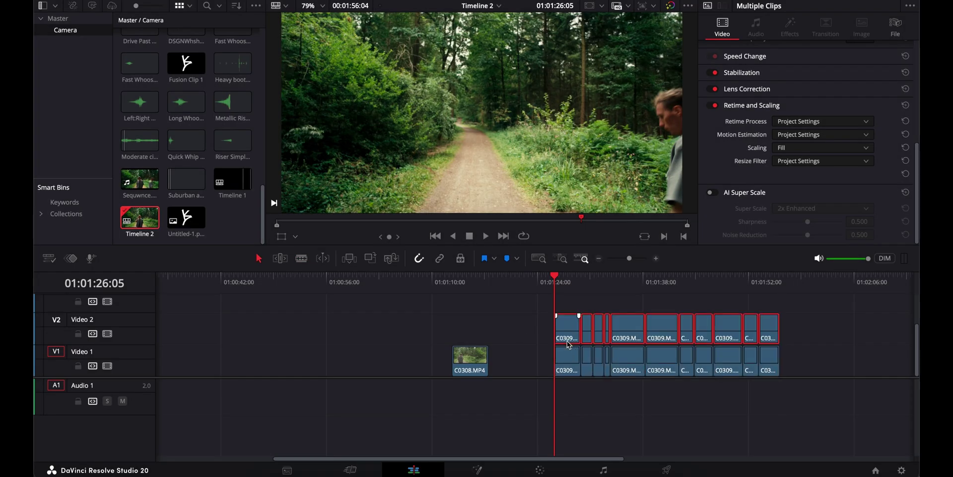
{"action": "left_click", "coordinate": [479, 364]}
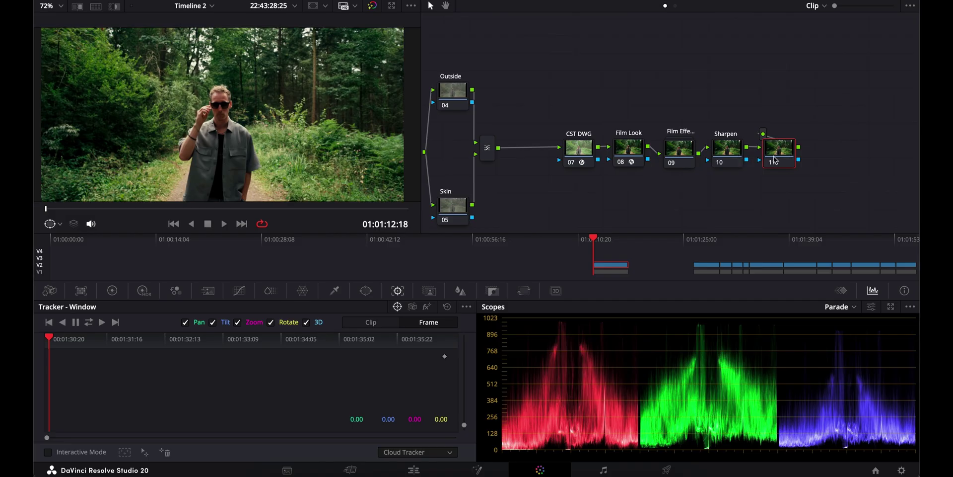
{"action": "left_click_drag", "start_coordinate": [775, 159], "coordinate": [715, 211]}
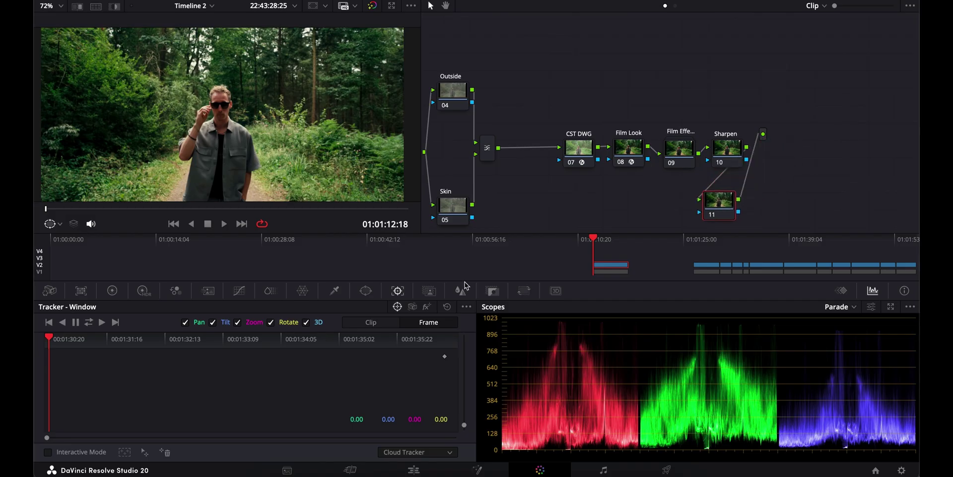
Stroke an AI Magic Mask on the man, track it forward, and add an alpha output.
{"action": "left_click", "coordinate": [428, 290]}
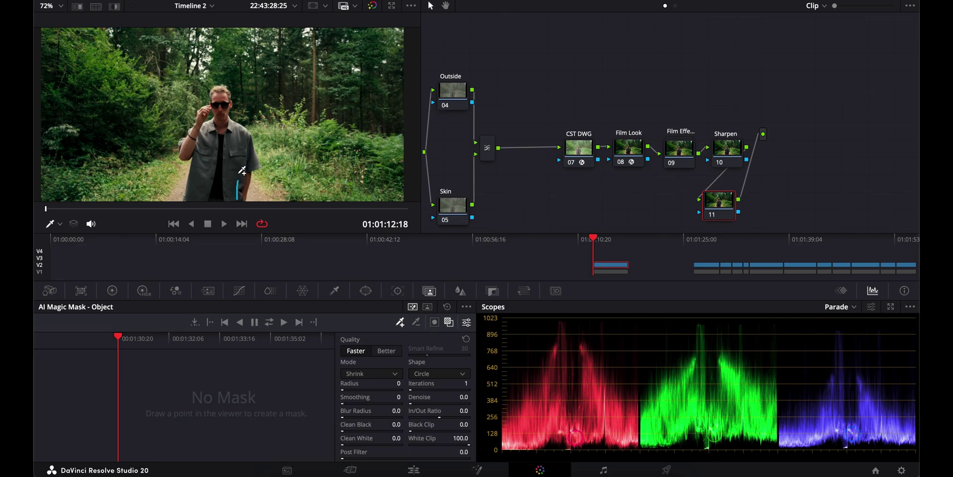
{"action": "left_click_drag", "start_coordinate": [214, 126], "coordinate": [219, 111]}
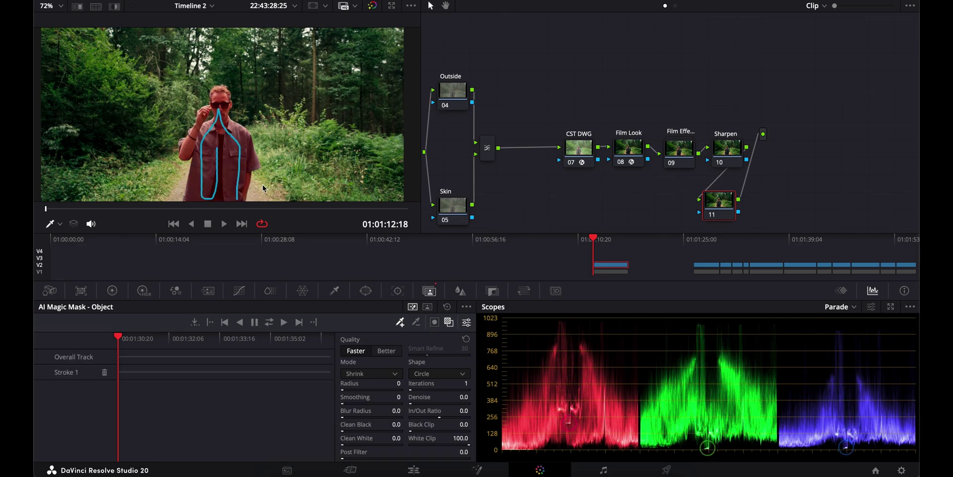
{"action": "left_click", "coordinate": [284, 323]}
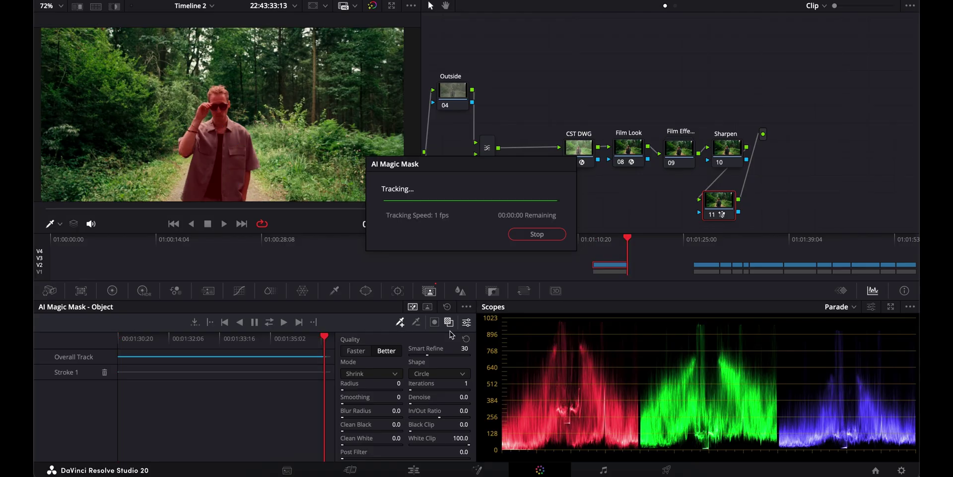
{"action": "right_click", "coordinate": [793, 166]}
{"action": "left_click", "coordinate": [818, 219]}
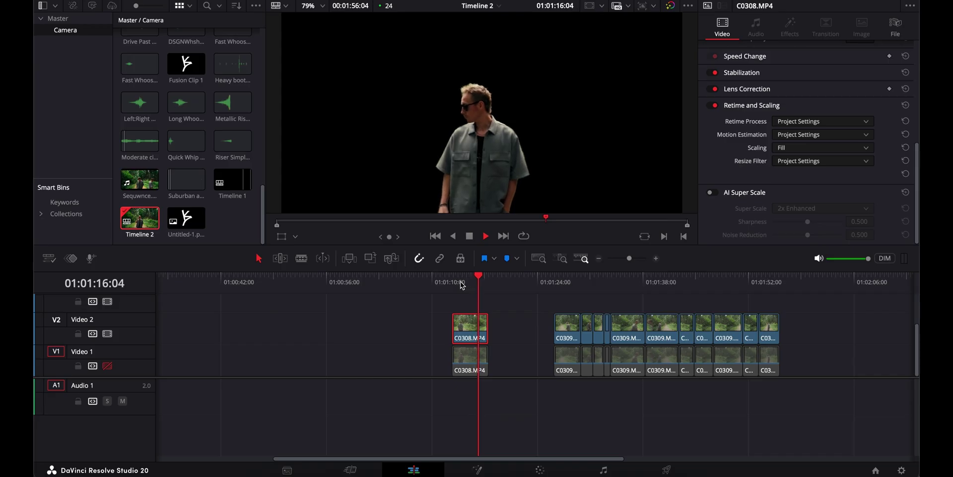
Merge the Video 2 clips into Compound Clip 10, respeed it, and place it over C0308.MP4.
{"action": "key", "text": "space"}
{"action": "left_click_drag", "start_coordinate": [546, 307], "coordinate": [786, 335]}
{"action": "right_click", "coordinate": [571, 328]}
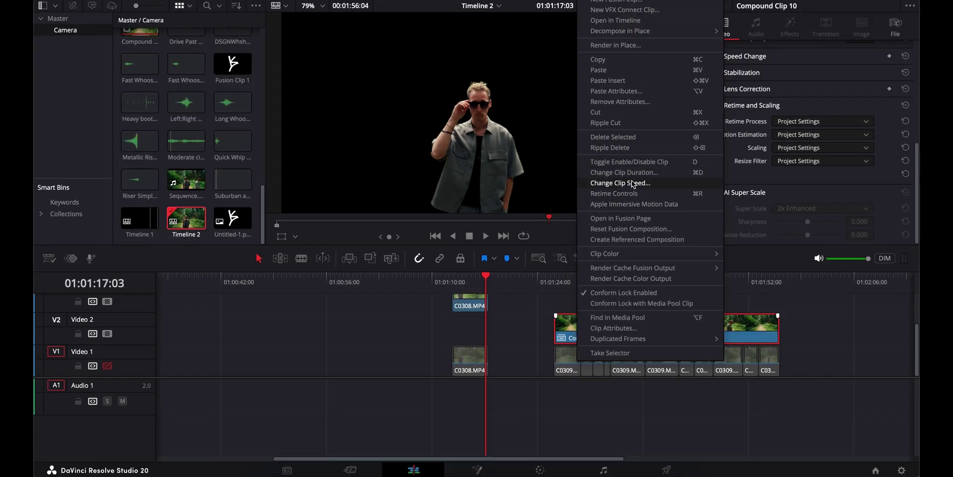
{"action": "left_click", "coordinate": [632, 180]}
{"action": "key", "text": "Return"}
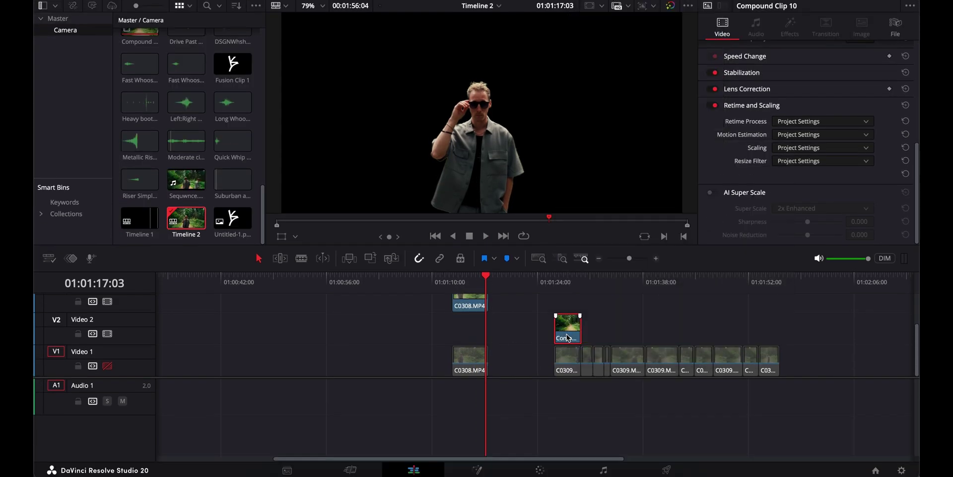
{"action": "left_click_drag", "start_coordinate": [550, 337], "coordinate": [470, 337]}
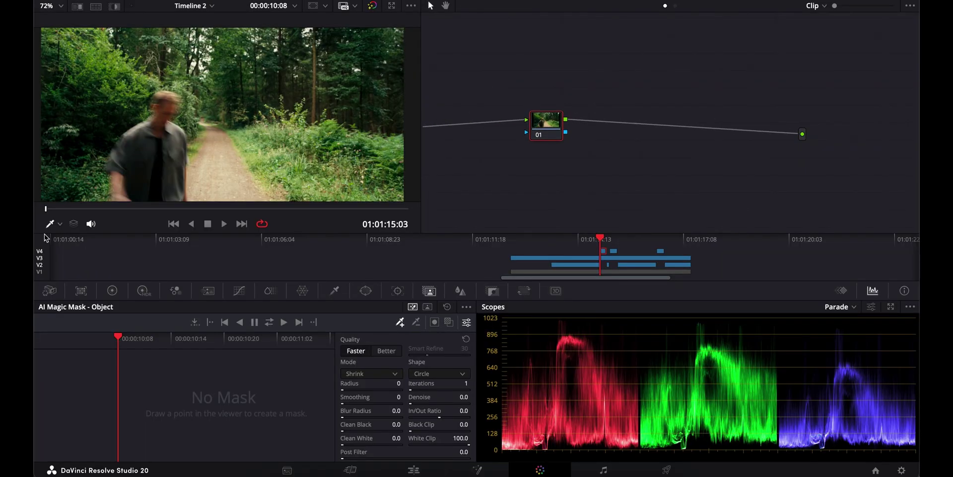
Open the compound clip for colour grading with Ctrl+T.
{"action": "key", "text": "ctrl+t"}
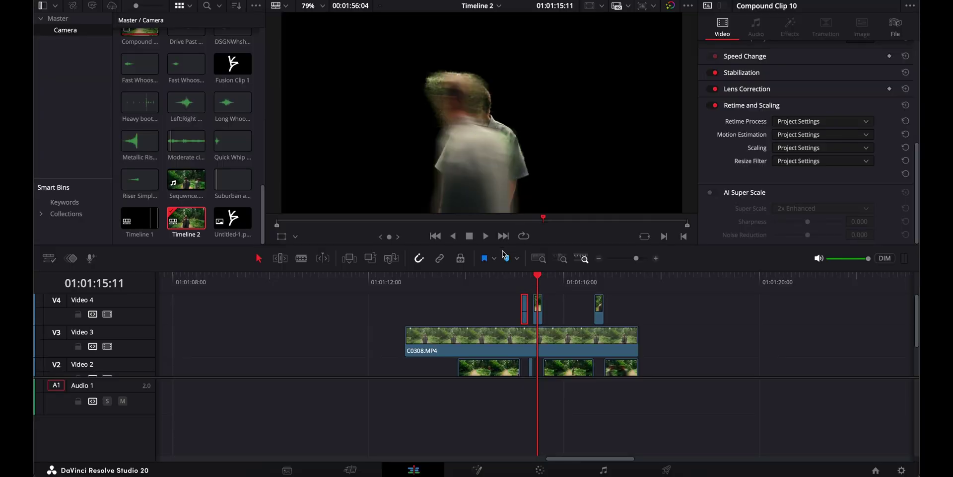
Re-enable the Video 1 forest track and preview the ghost trailing the man.
{"action": "left_click_drag", "start_coordinate": [508, 247], "coordinate": [507, 189]}
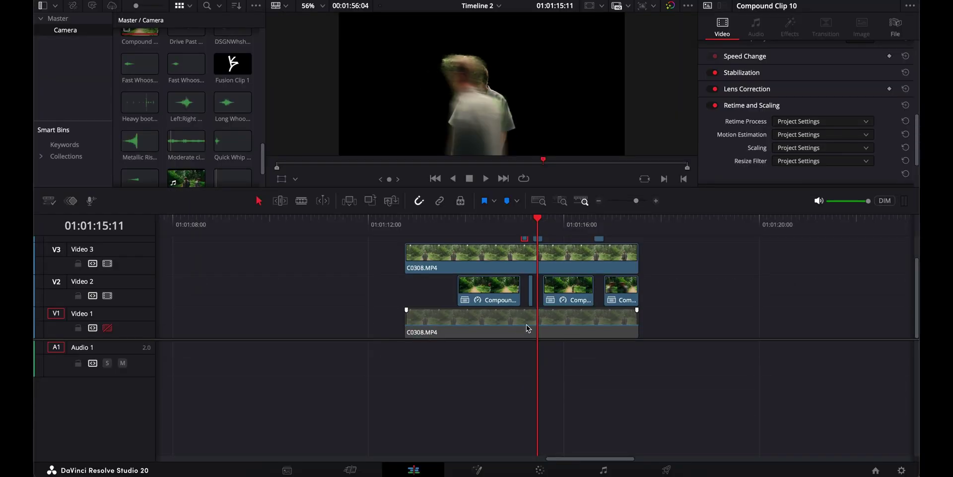
{"action": "left_click", "coordinate": [107, 328]}
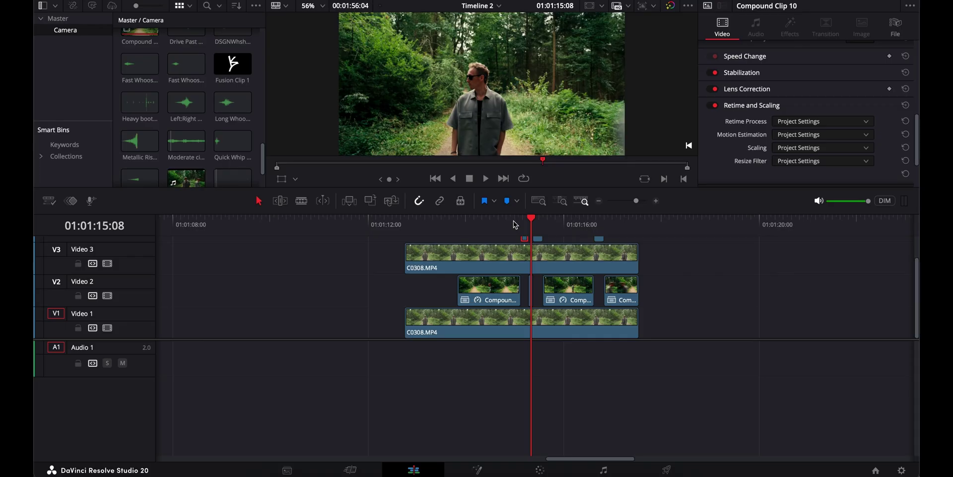
{"action": "left_click", "coordinate": [595, 222]}
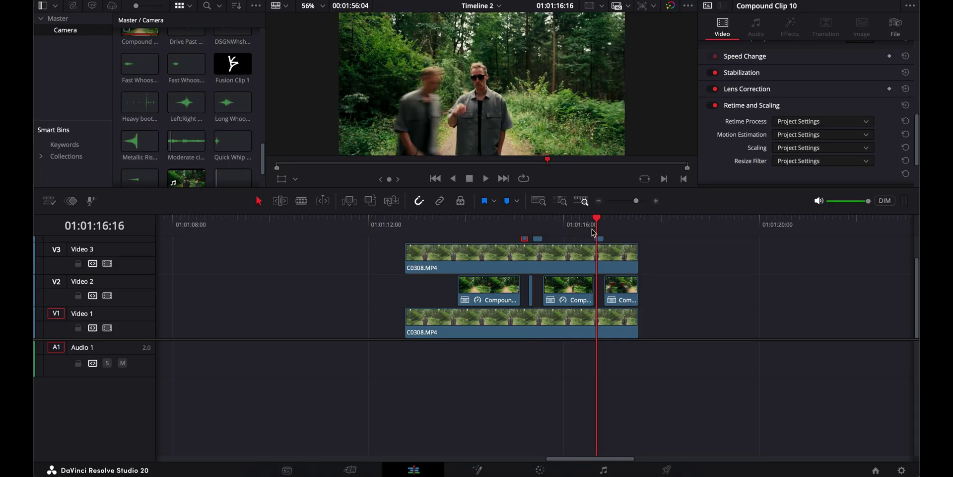